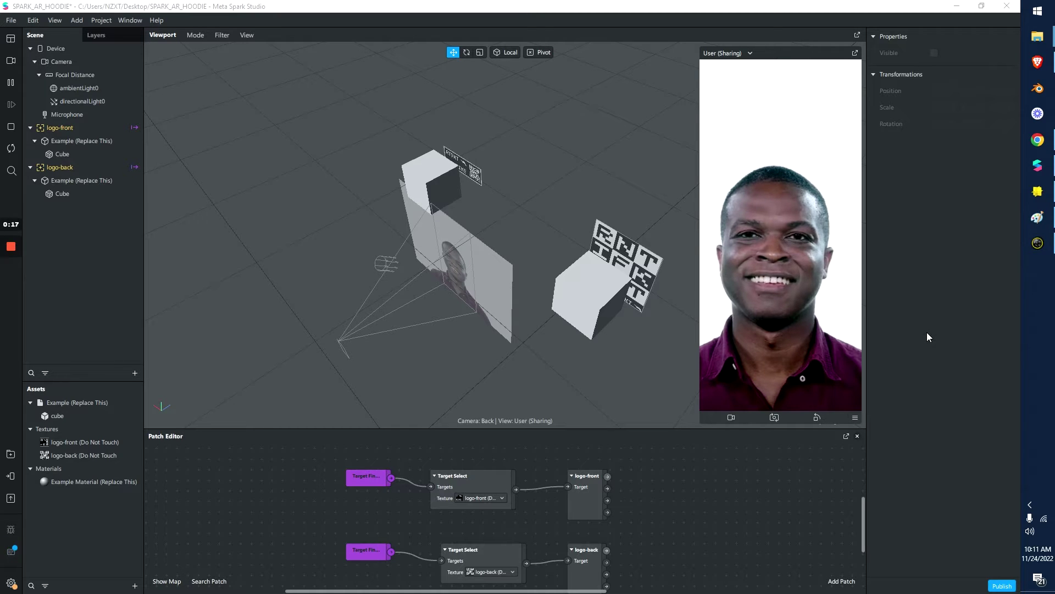
Check the simulator camera source choices in the project window, then close them.
left_click(929, 321)
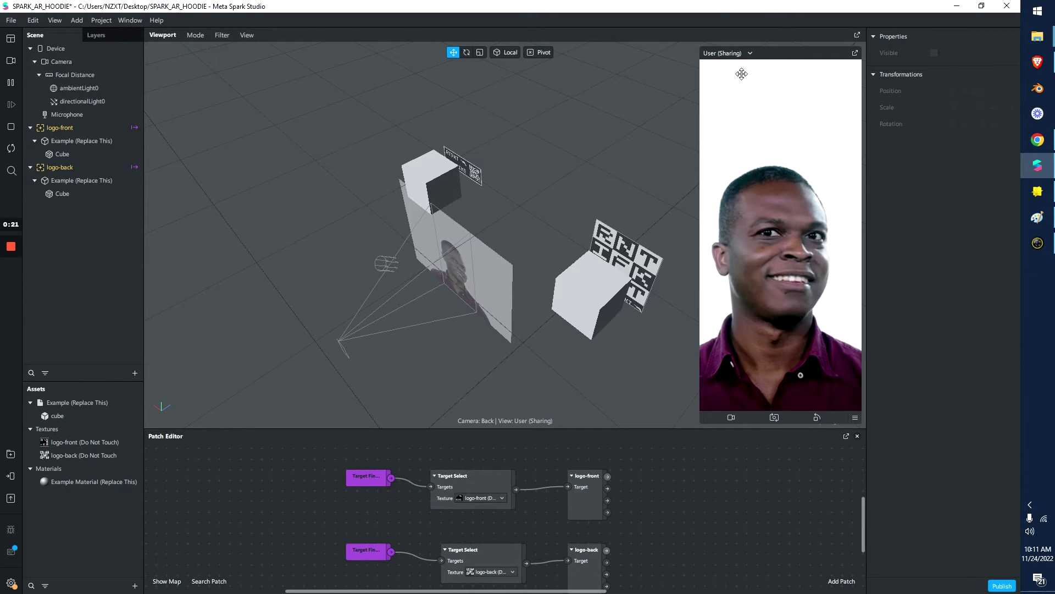
left_click(730, 417)
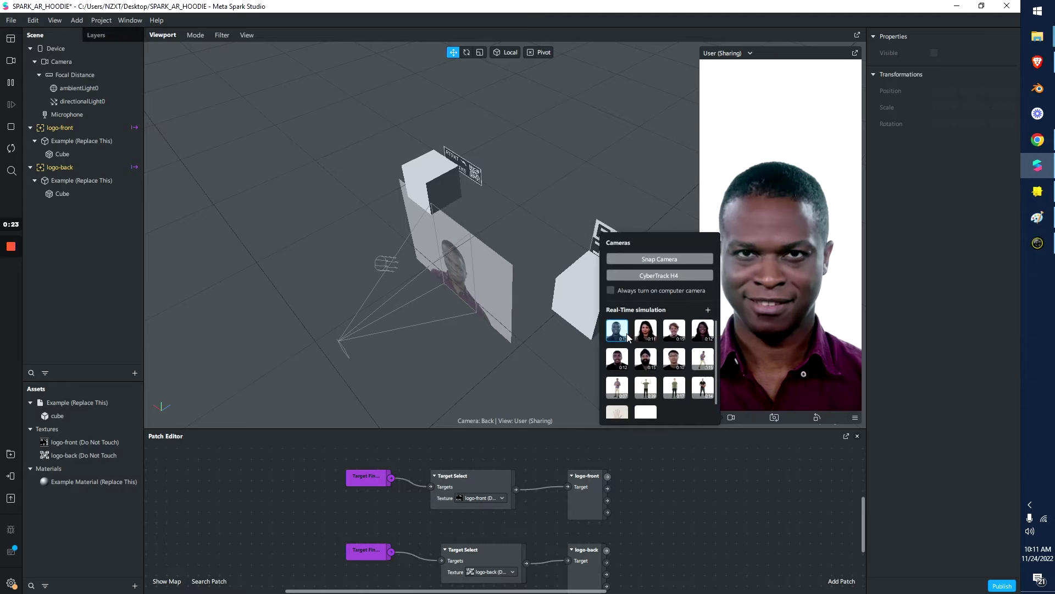
left_click(958, 275)
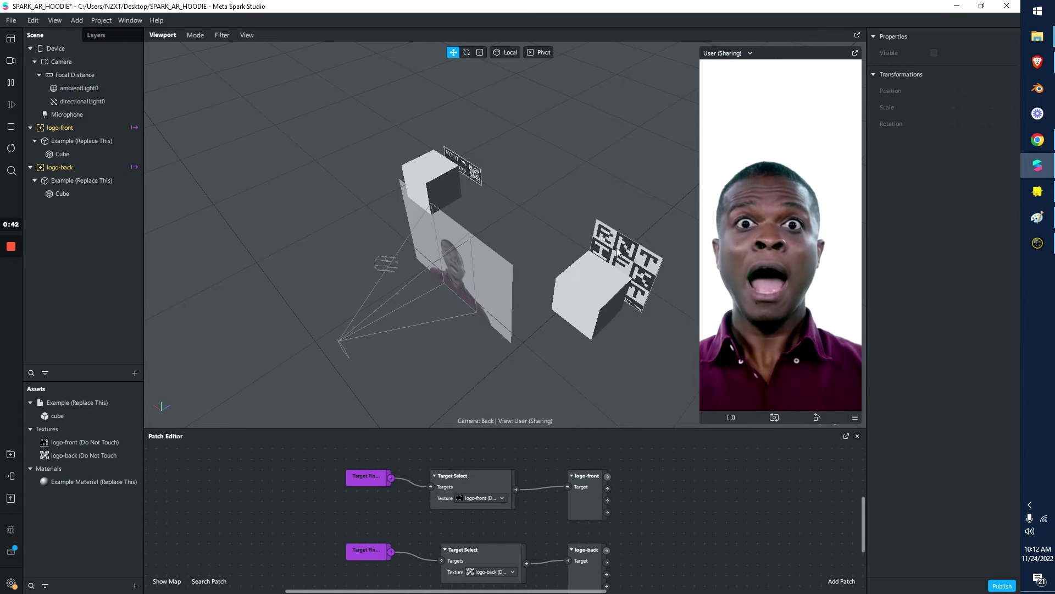
Select the logo-front and logo-back trackers, try sliding logo-back along X, then undo.
left_click(476, 174)
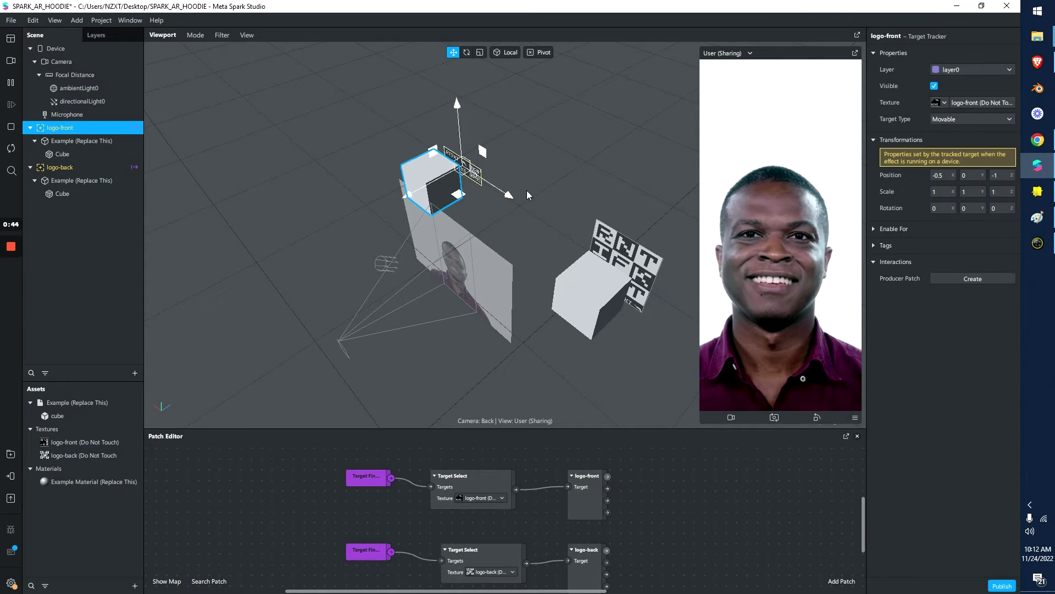
left_click(645, 282)
left_click_drag(679, 305, 556, 245)
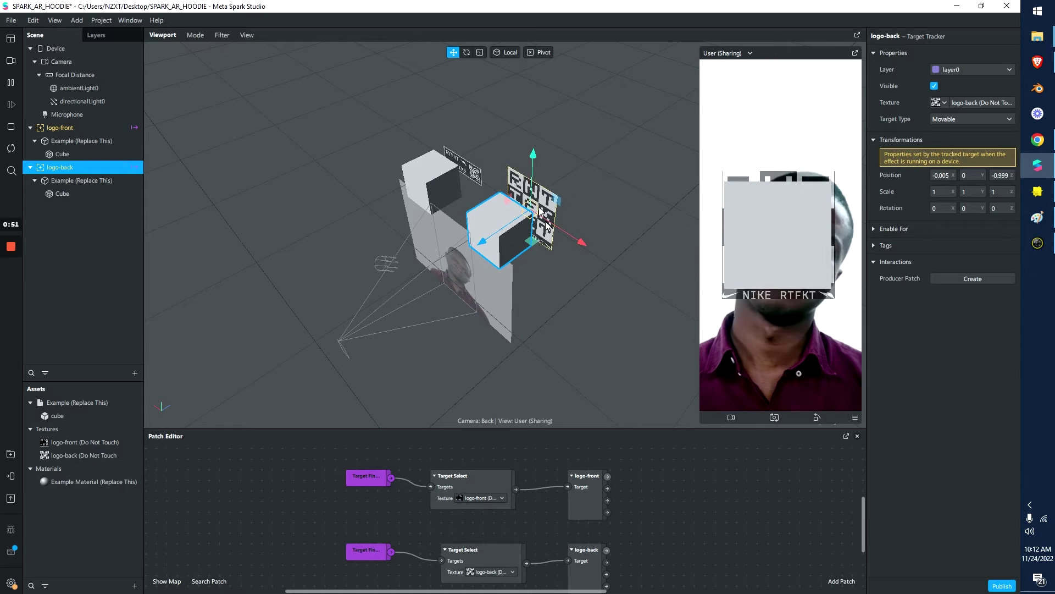
right_click_drag(544, 214, 564, 232)
key("ctrl+z")
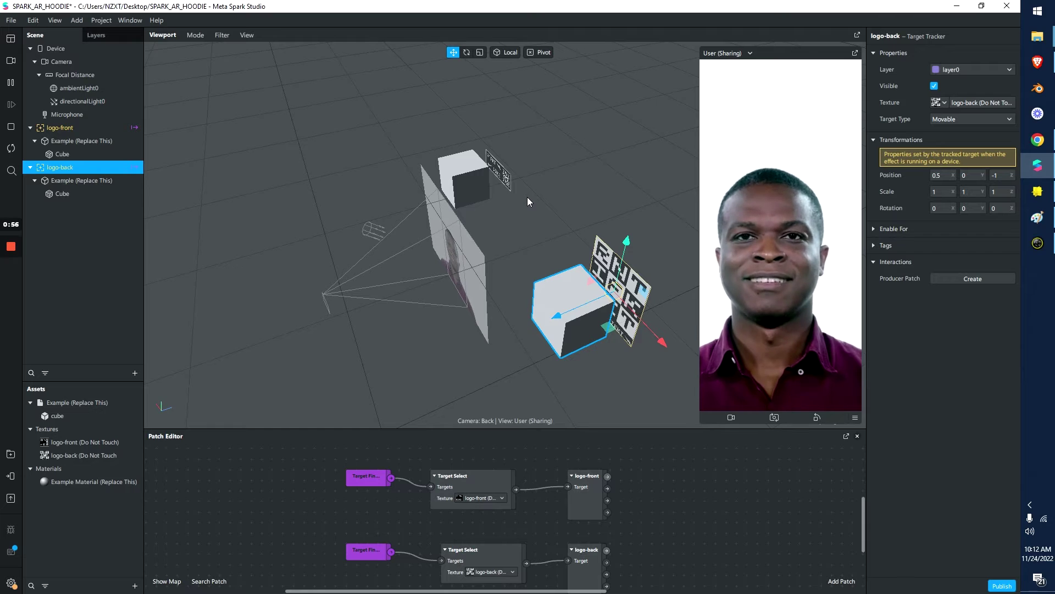
right_click_drag(527, 201, 577, 219)
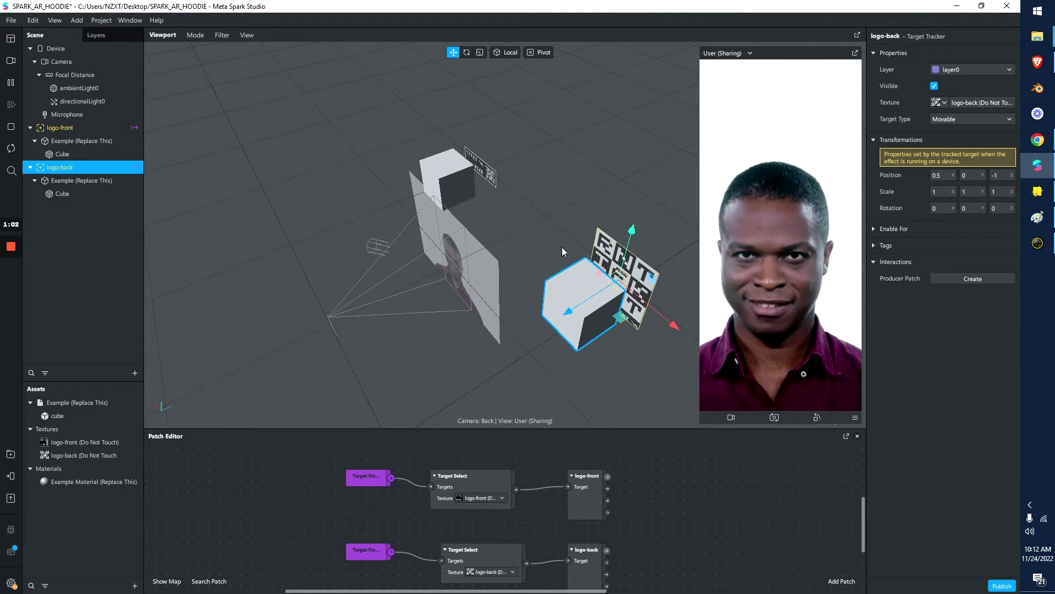
left_click(513, 147)
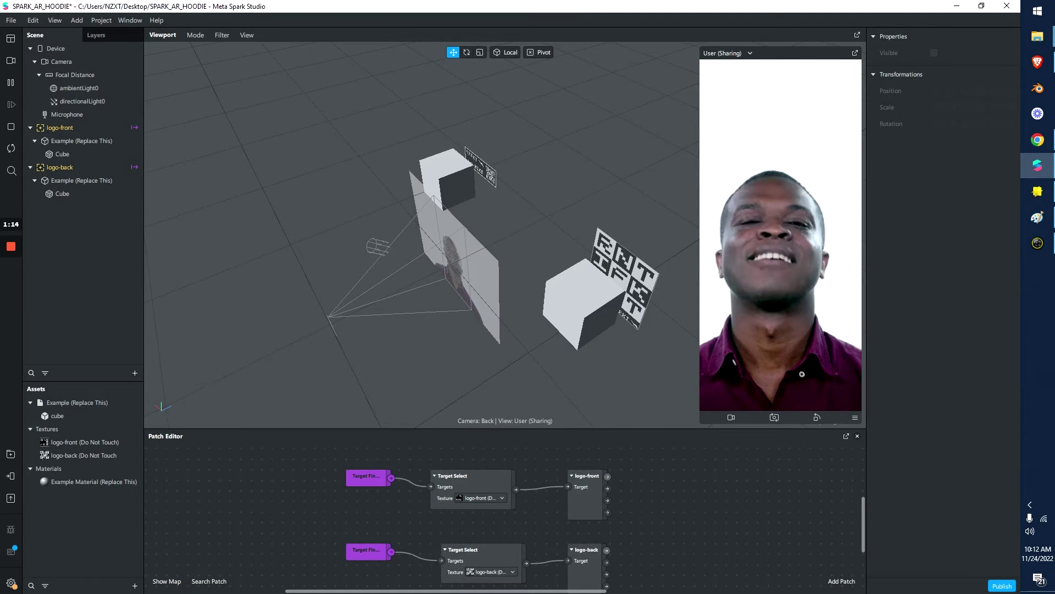
Add the existing checkered cube asset to the scene after the cube.glb import fails.
left_click_drag(1054, 302, 56, 527)
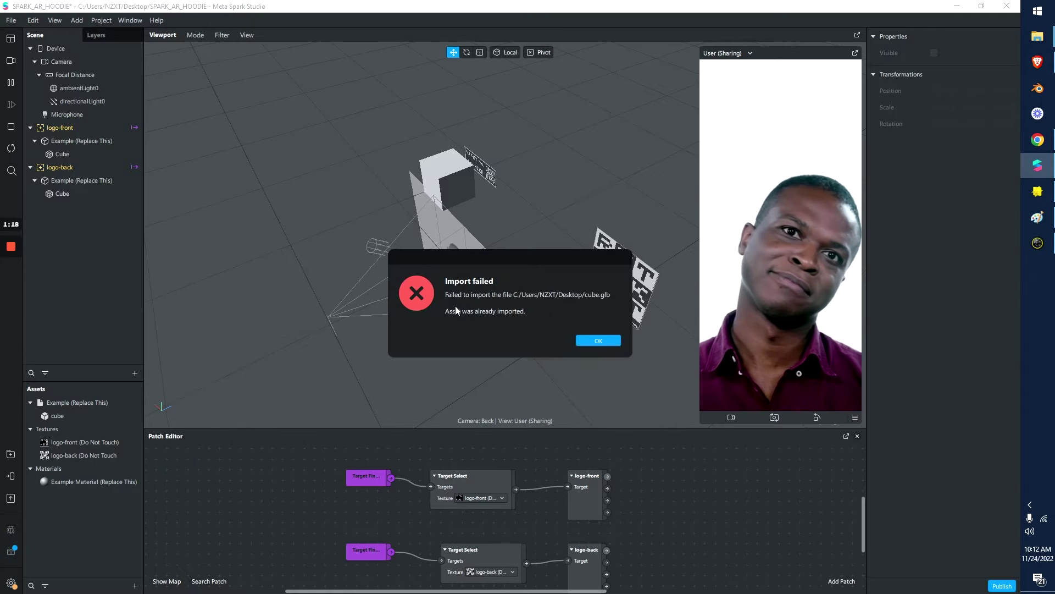
left_click(611, 344)
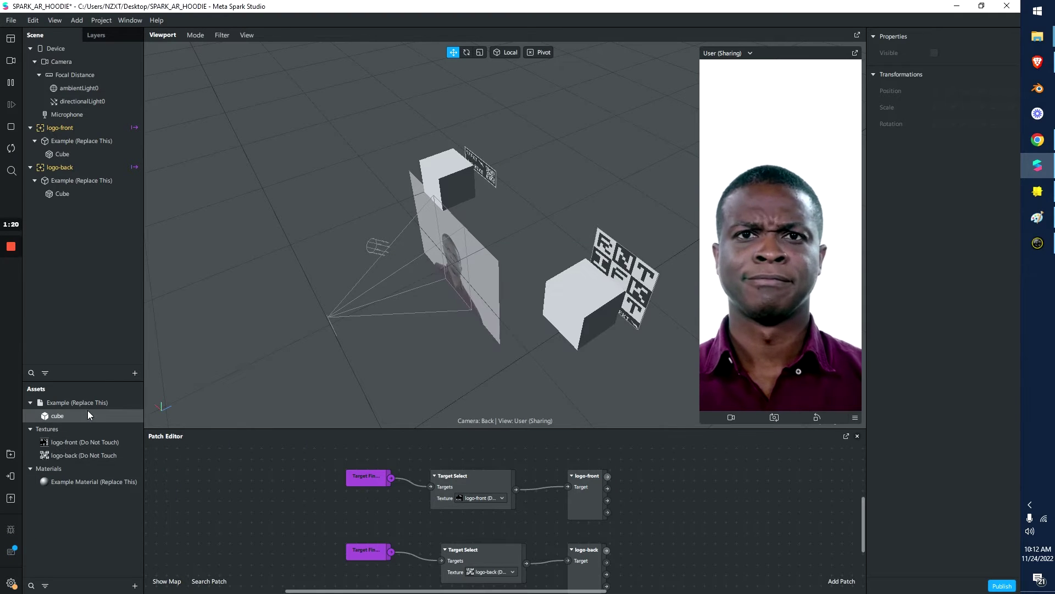
left_click(89, 414)
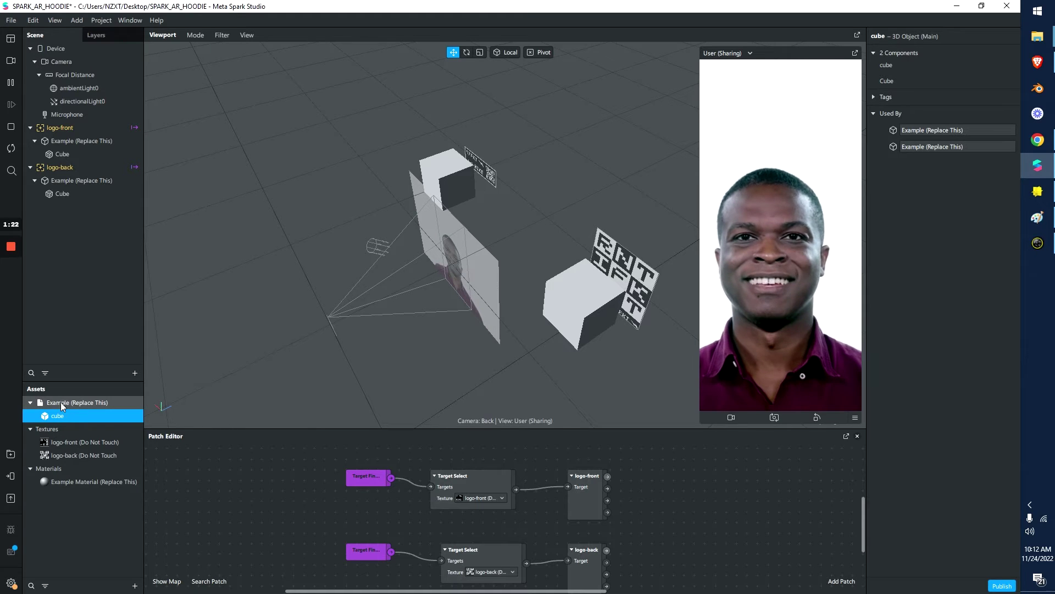
left_click_drag(61, 414, 71, 166)
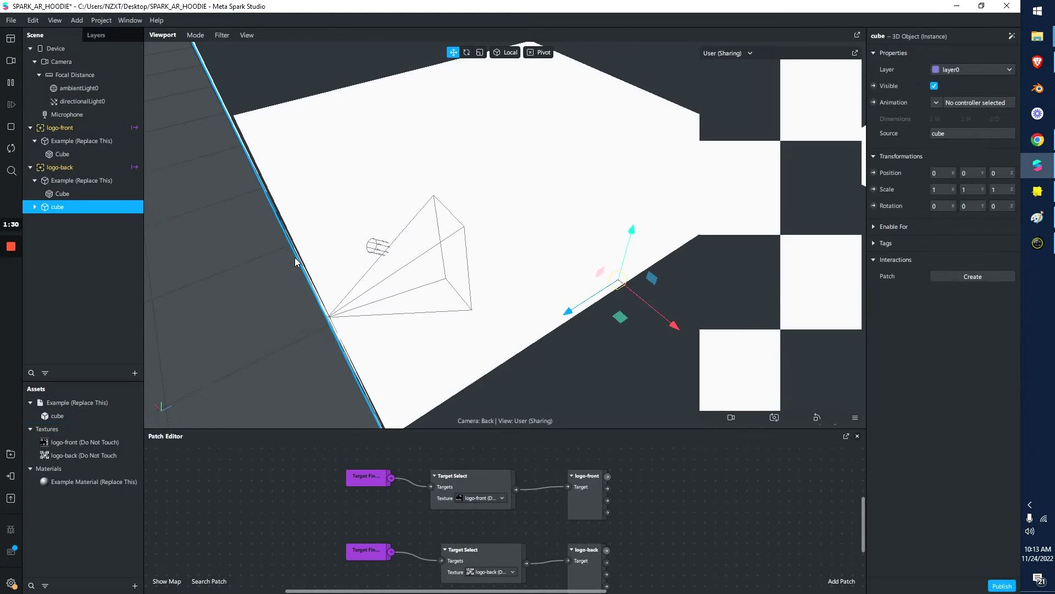
key("f")
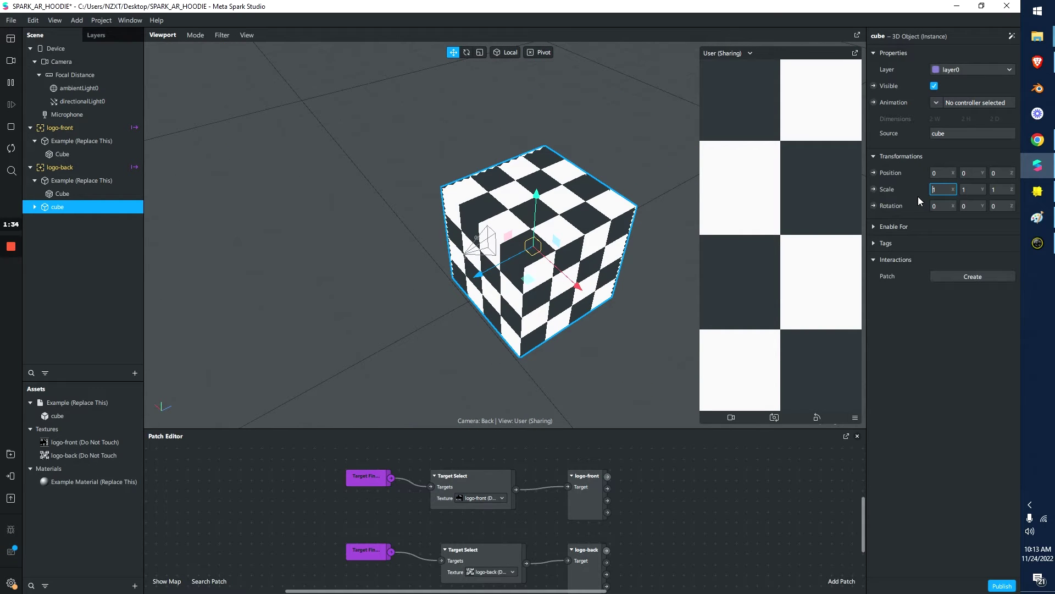
Scale the cube to 0.1 on X, Y and Z.
type(".11")
key("Tab")
type(".1")
key("Tab")
type(".1")
key("Return")
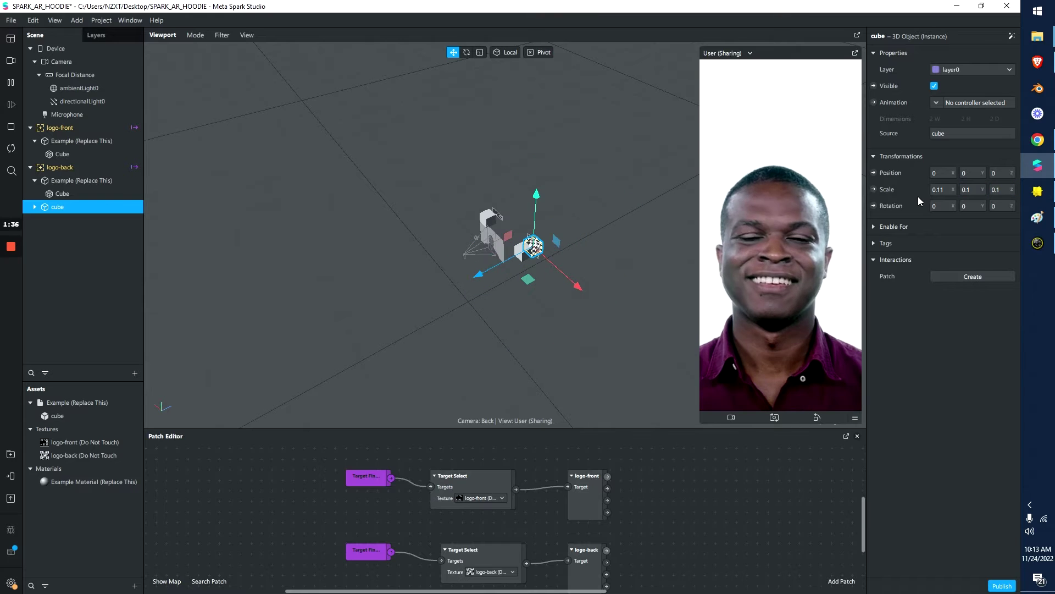
scroll(618, 229, "up", 5)
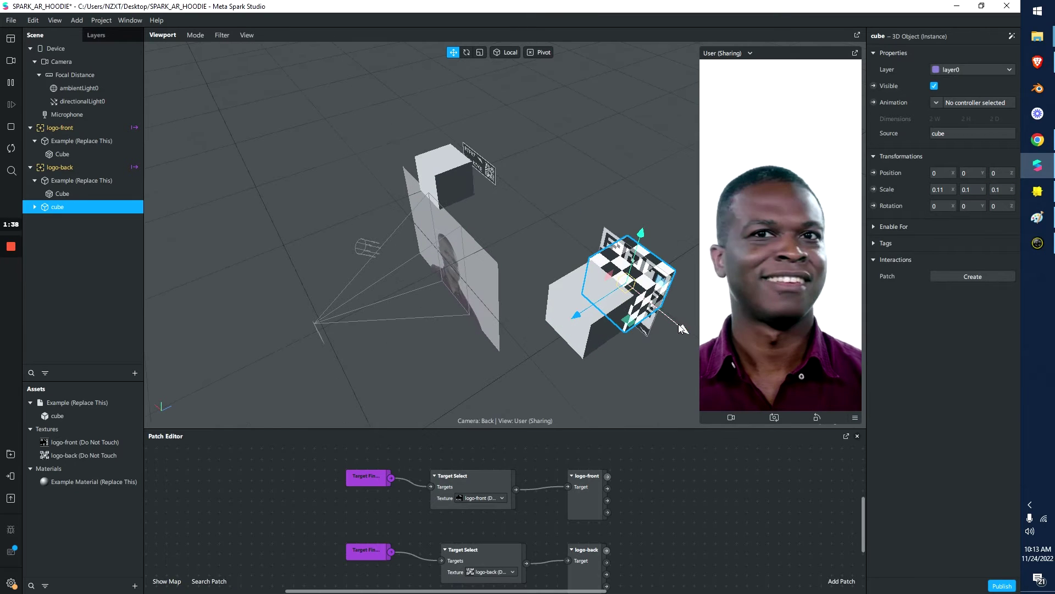
Drag the checkered cube along Z and X until it sits beside the logo-back tracker's white cube.
left_click_drag(575, 318, 538, 342)
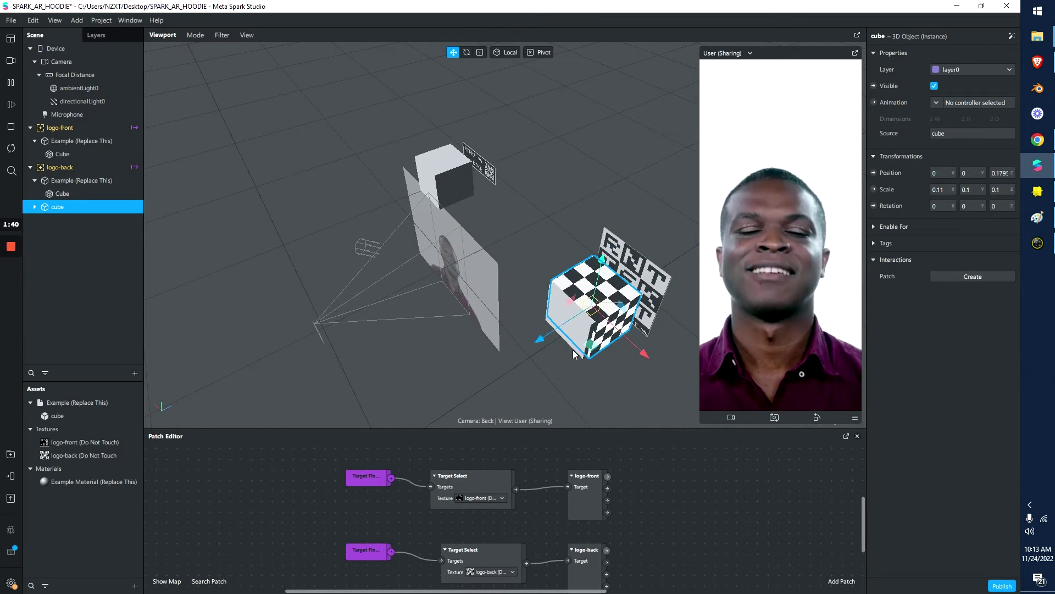
middle_click_drag(550, 356, 536, 325)
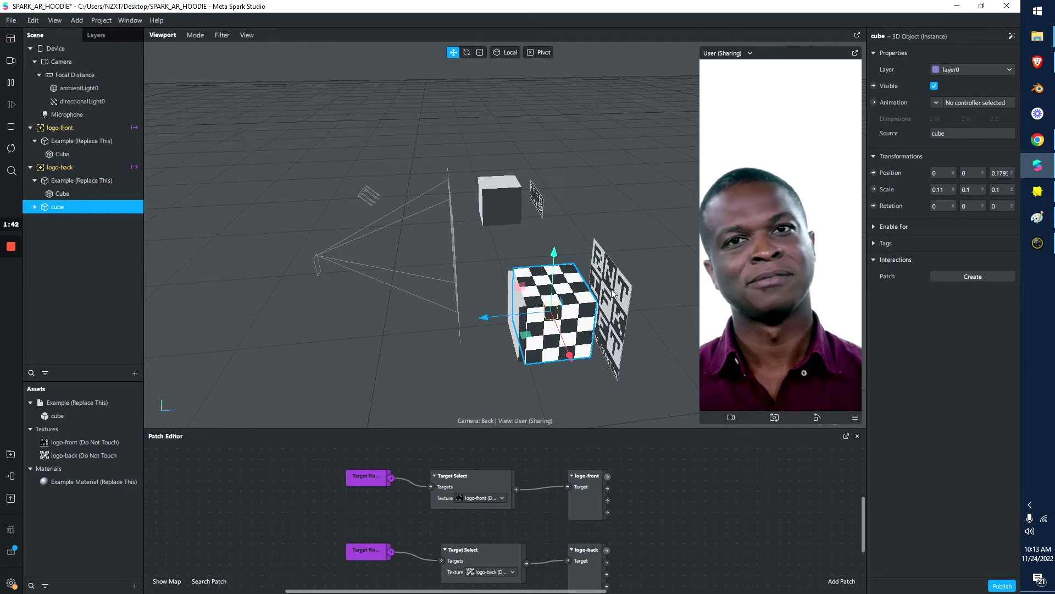
middle_click_drag(632, 309, 620, 297)
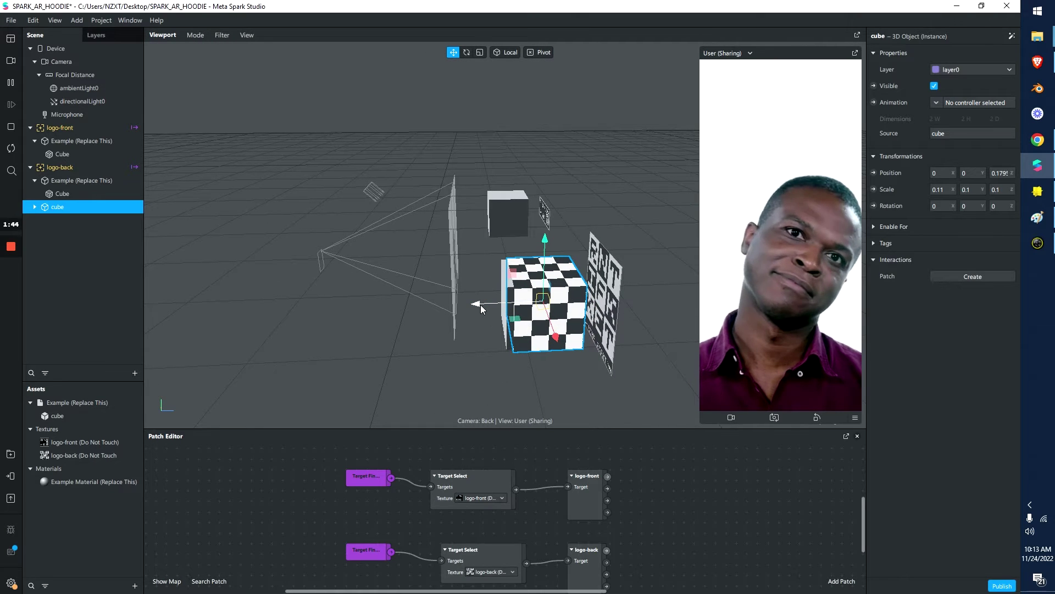
left_click_drag(481, 303, 462, 333)
left_click_drag(539, 341, 550, 396)
left_click_drag(477, 353, 511, 351)
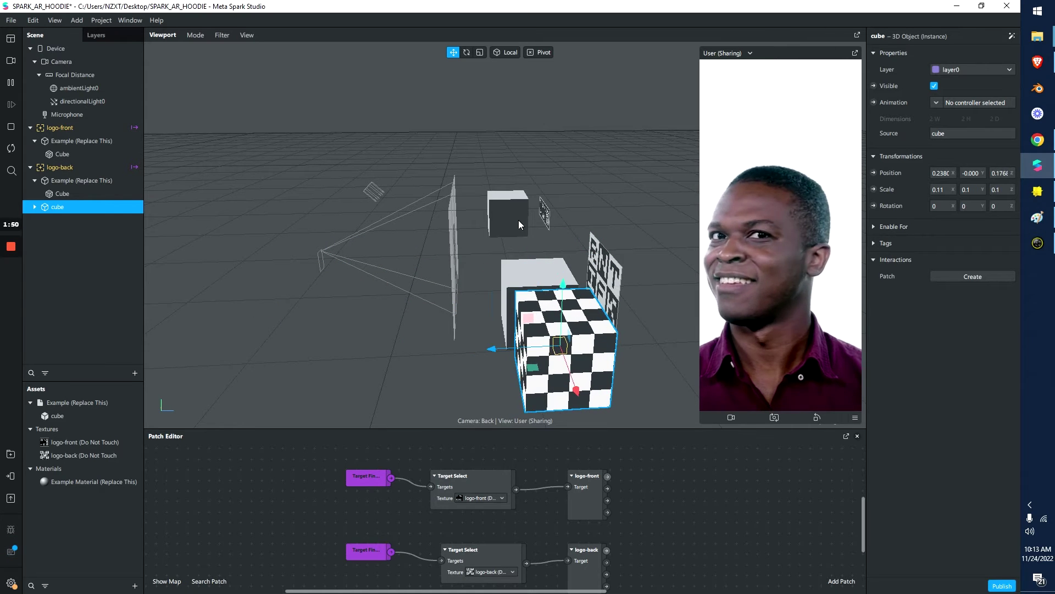
right_click_drag(556, 215, 529, 268)
right_click_drag(517, 308, 623, 336)
left_click_drag(617, 404, 525, 274)
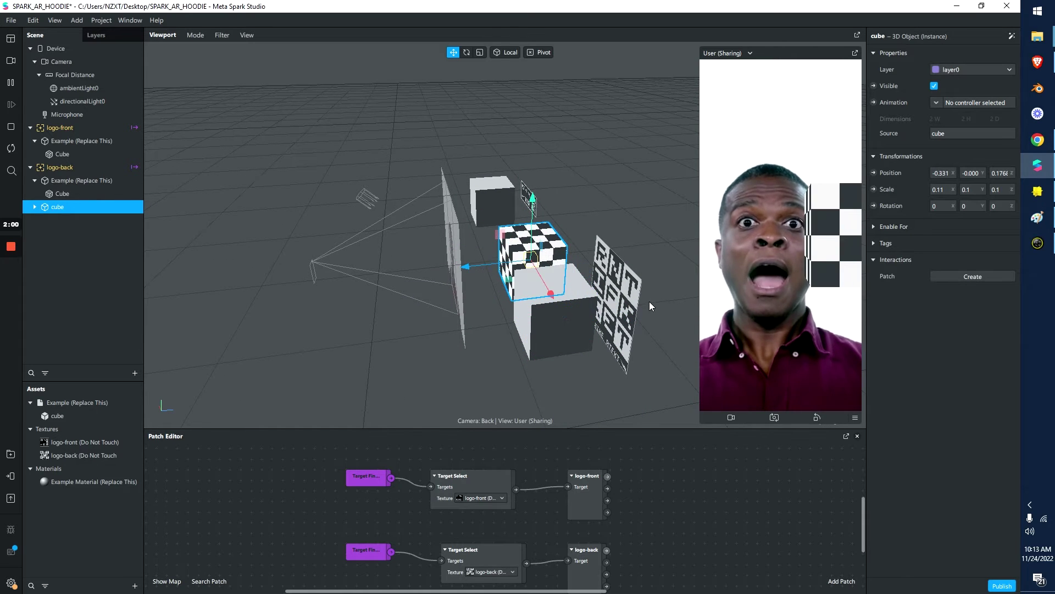
left_click(631, 291)
Test-move and undo the logo-back tracker, check both trackers, then minimize Meta Spark Studio.
left_click_drag(644, 345, 611, 258)
key("ctrl+z")
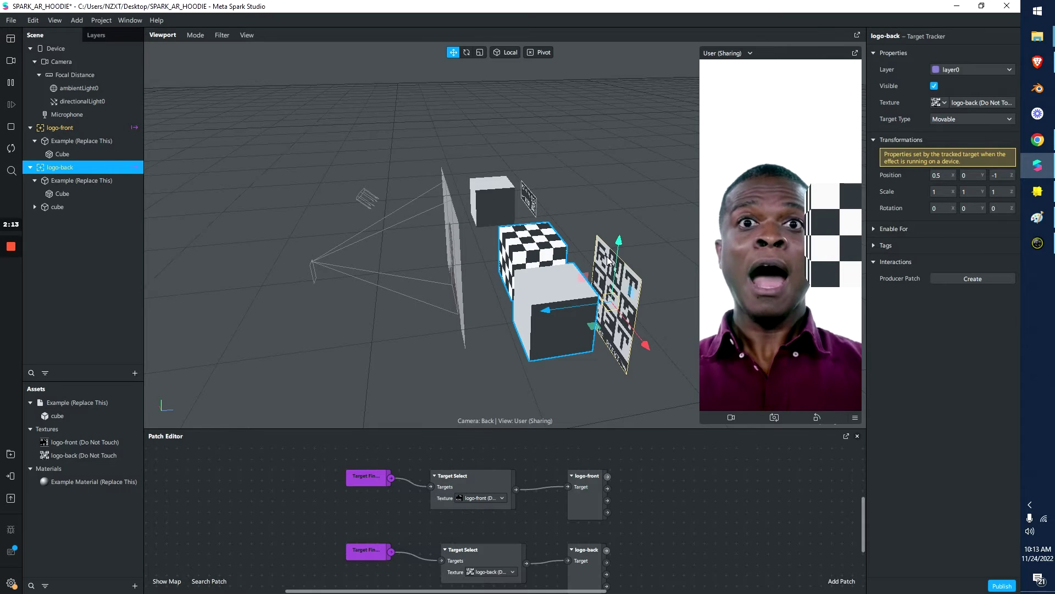
left_click(89, 132)
left_click(87, 165)
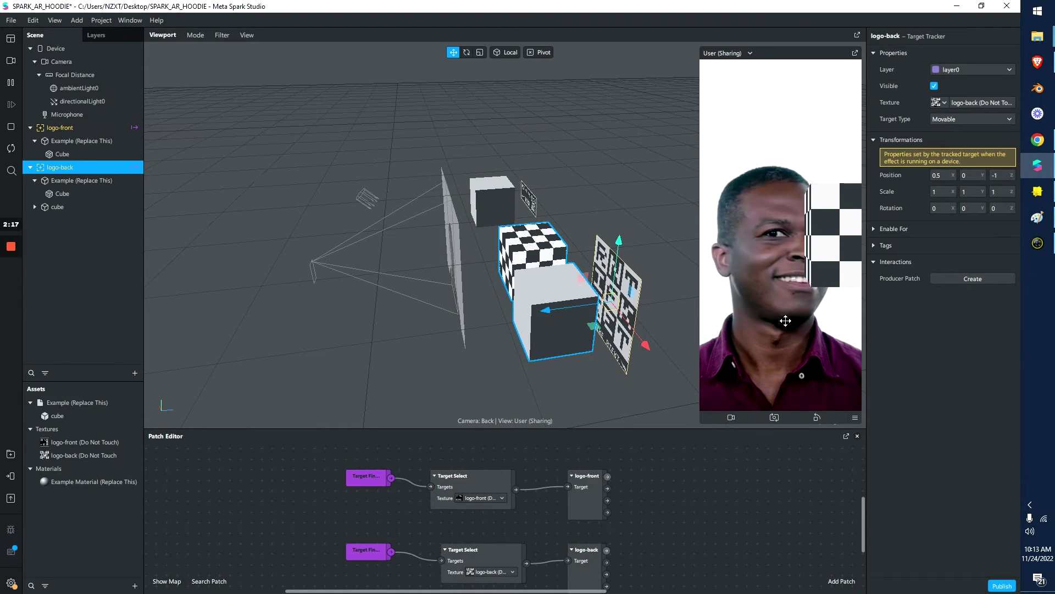
left_click(957, 5)
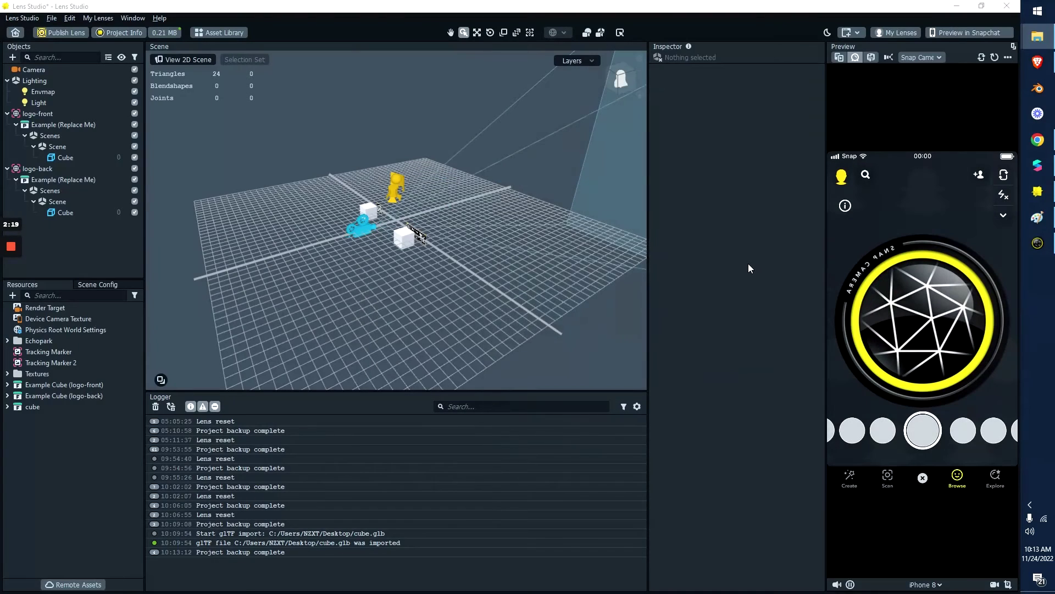
right_click_drag(432, 242, 490, 213)
scroll(361, 254, "up", 3)
left_click_drag(489, 213, 444, 224, "alt")
right_click_drag(444, 224, 398, 201, "alt")
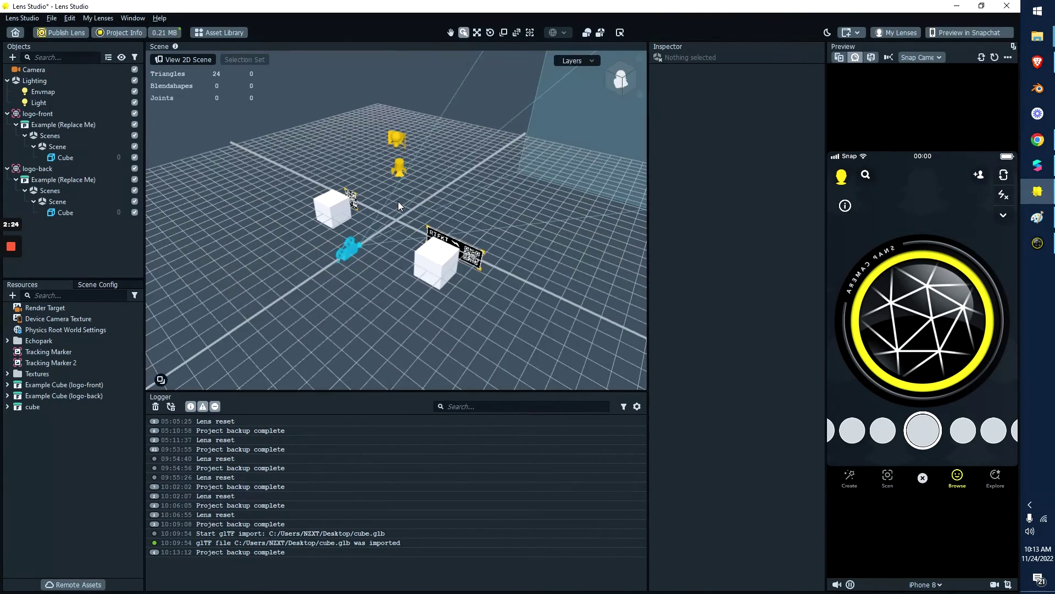
left_click_drag(520, 331, 437, 218, "alt")
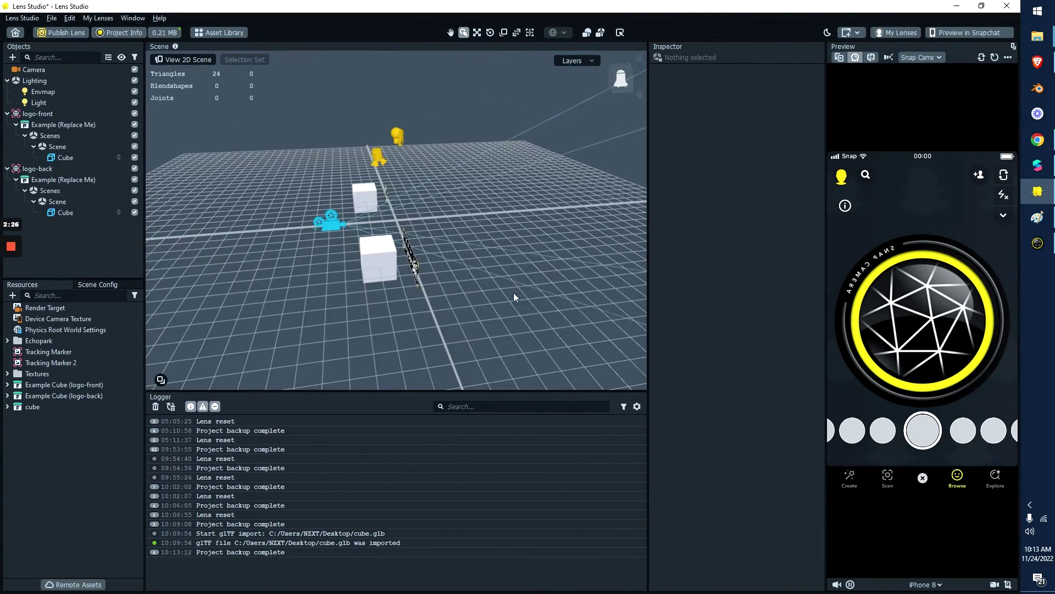
left_click_drag(438, 252, 465, 256, "alt")
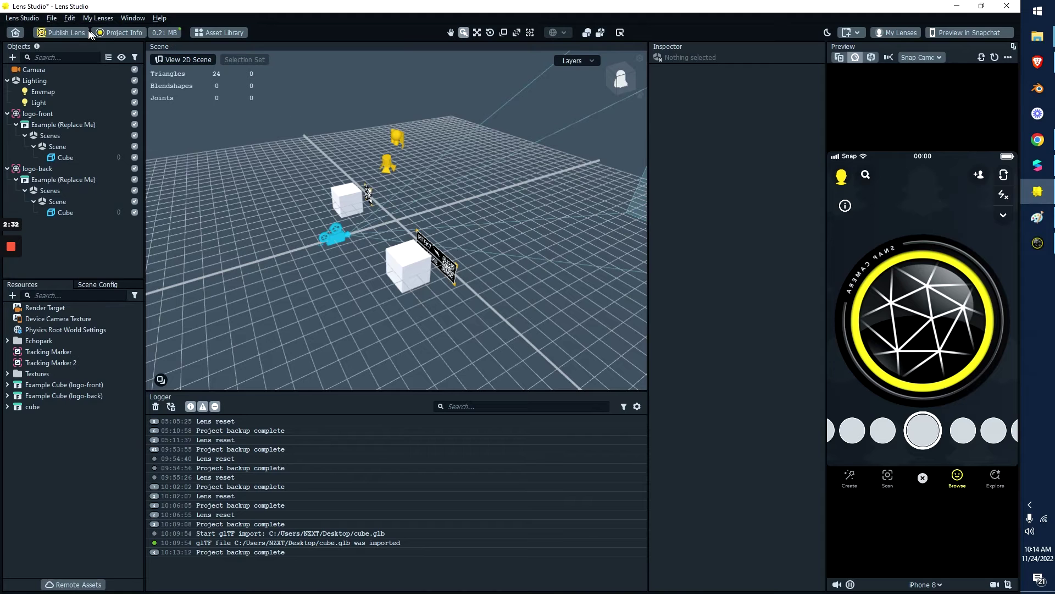
Import cube.glb from the Desktop with default glTF options and select GltfImport_1.
left_click(55, 22)
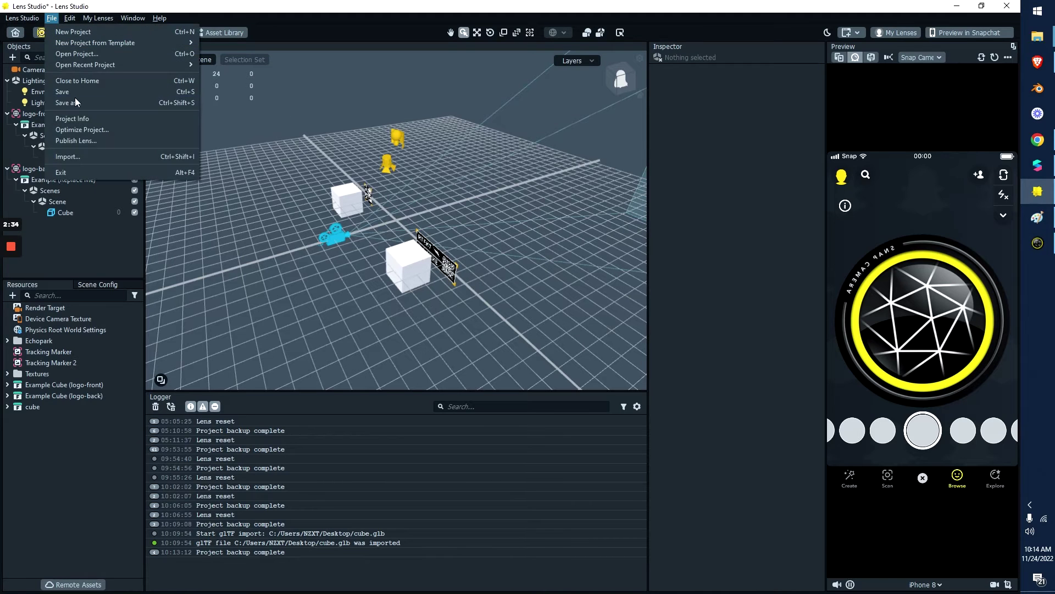
left_click(187, 156)
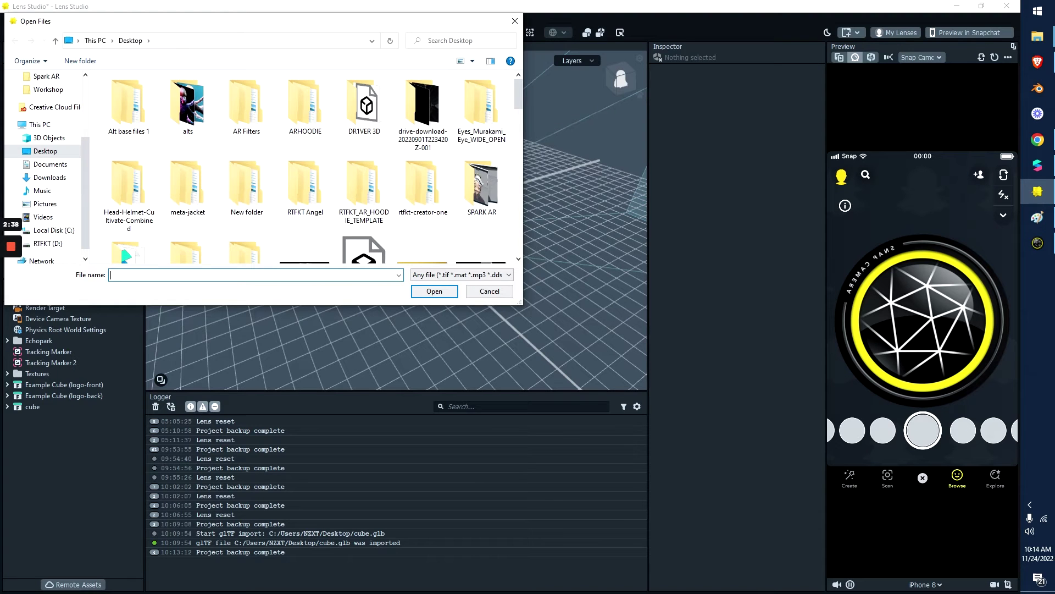
scroll(239, 129, "down", 5)
left_click(253, 144)
key("c")
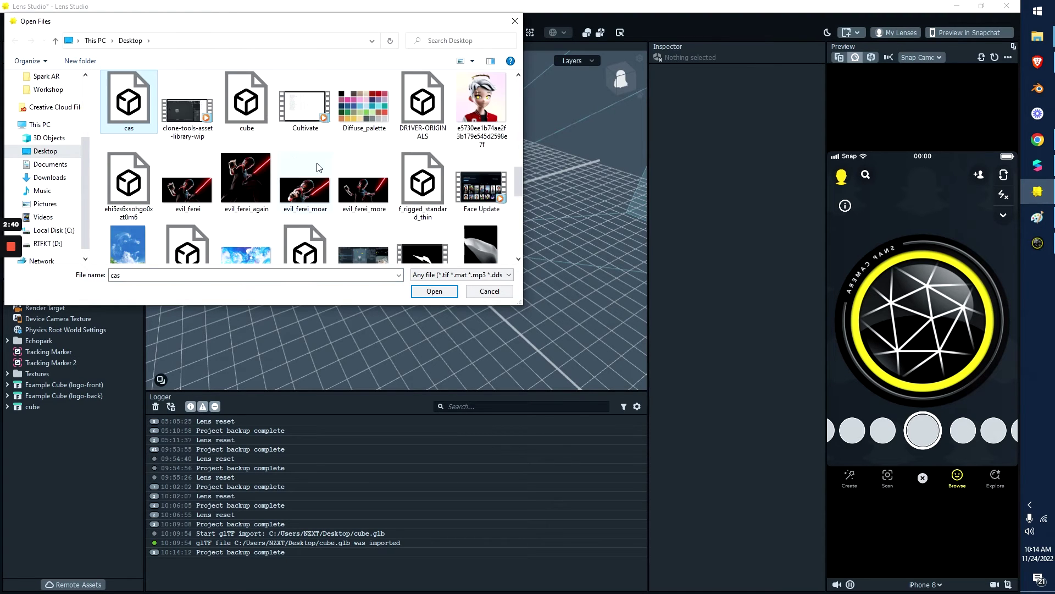
double_click(225, 103)
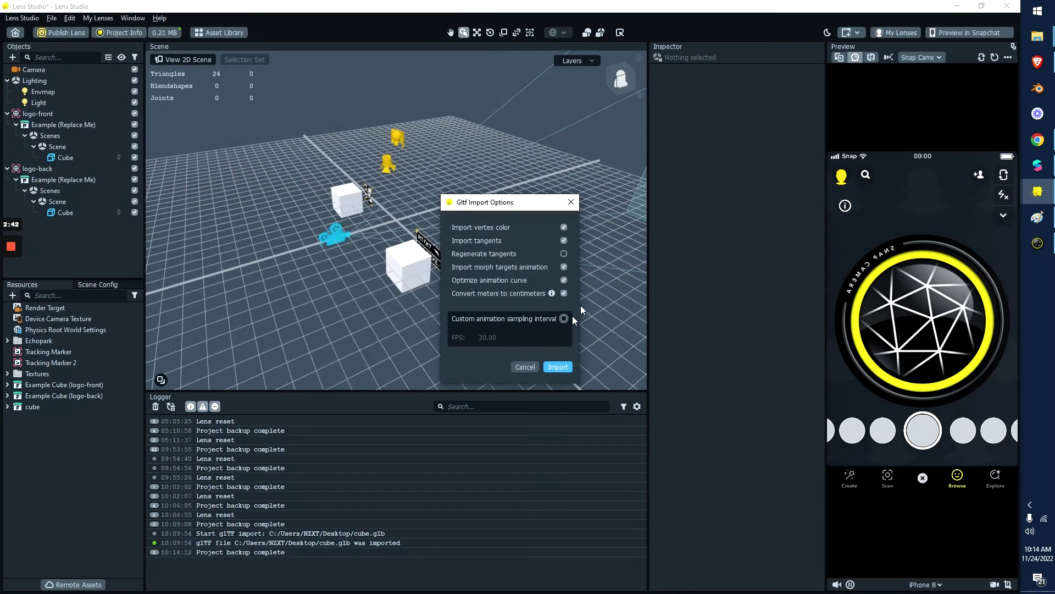
left_click(557, 366)
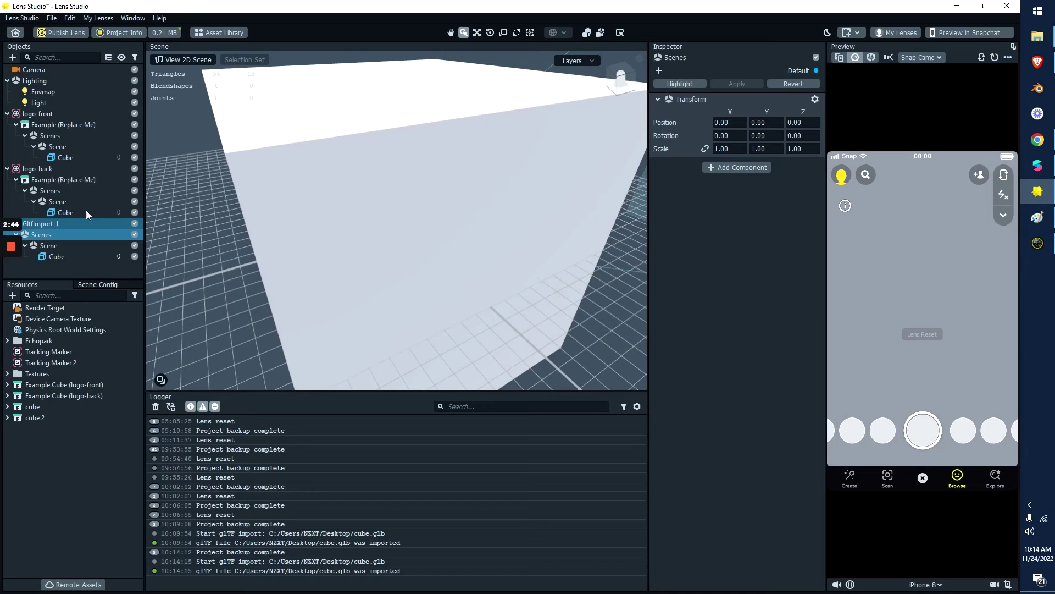
left_click(31, 236)
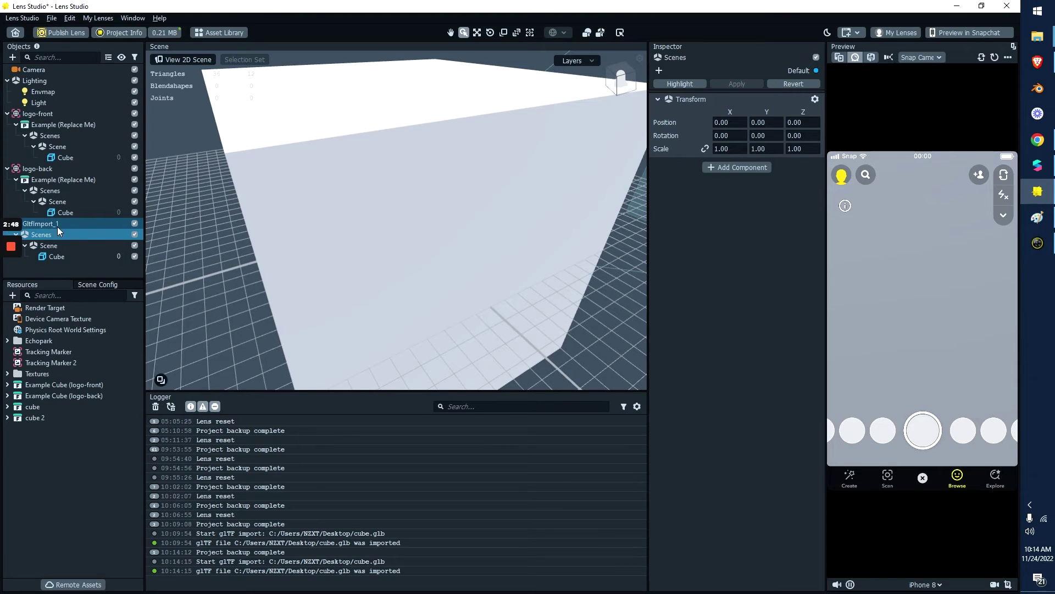
left_click(29, 223)
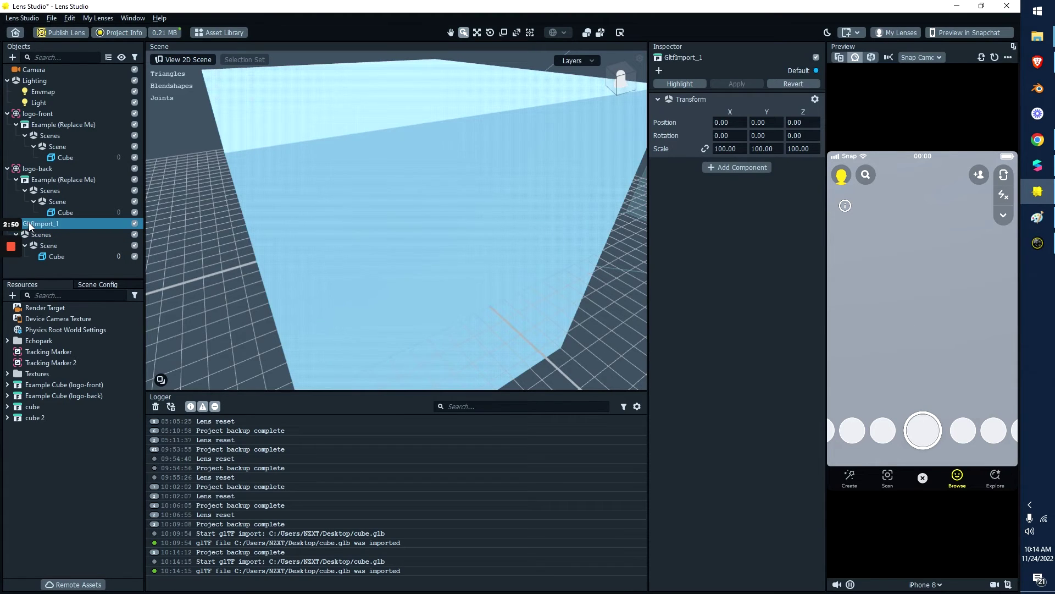
Parent GltfImport_1 under the logo-back tracker and frame the view on it.
left_click_drag(38, 225, 50, 169)
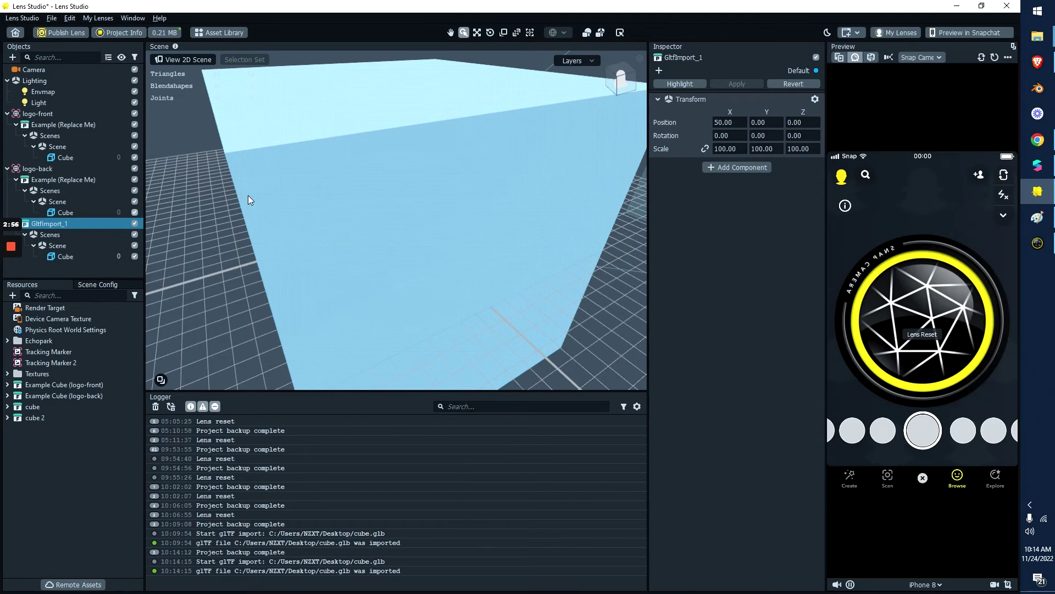
key("f")
right_click_drag(472, 230, 530, 221)
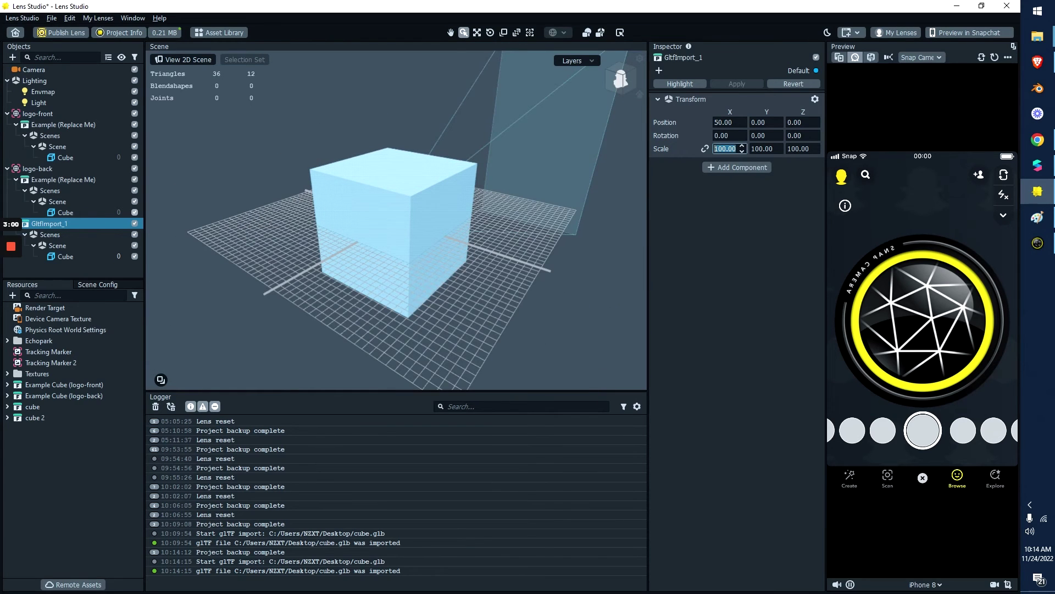
Set GltfImport_1's scale to 10 on X, Y and Z.
type("1")
key("Tab")
type("1")
key("Tab")
type("1")
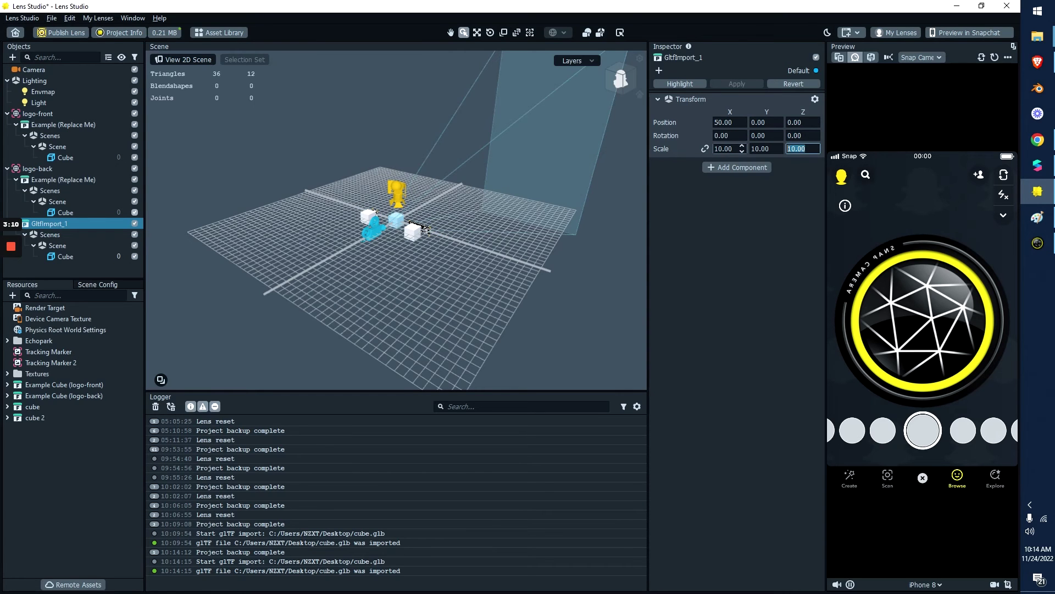
scroll(412, 210, "up", 10)
left_click(411, 207)
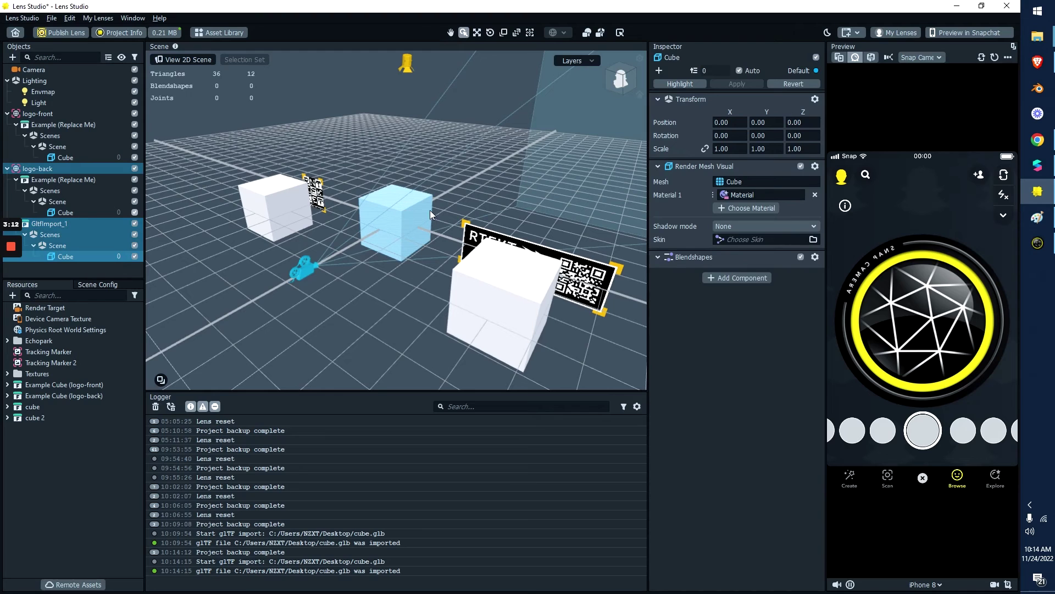
Move the blue cube to position 5.8989, 0.8099, 2.2176 beside the logo-back cube.
left_click(477, 33)
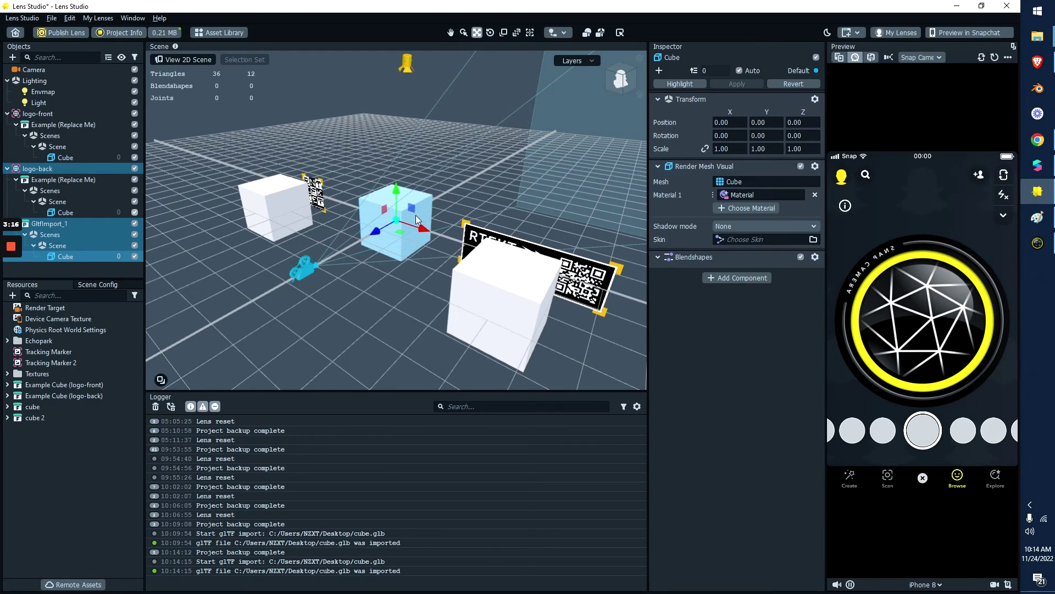
left_click_drag(418, 228, 520, 318)
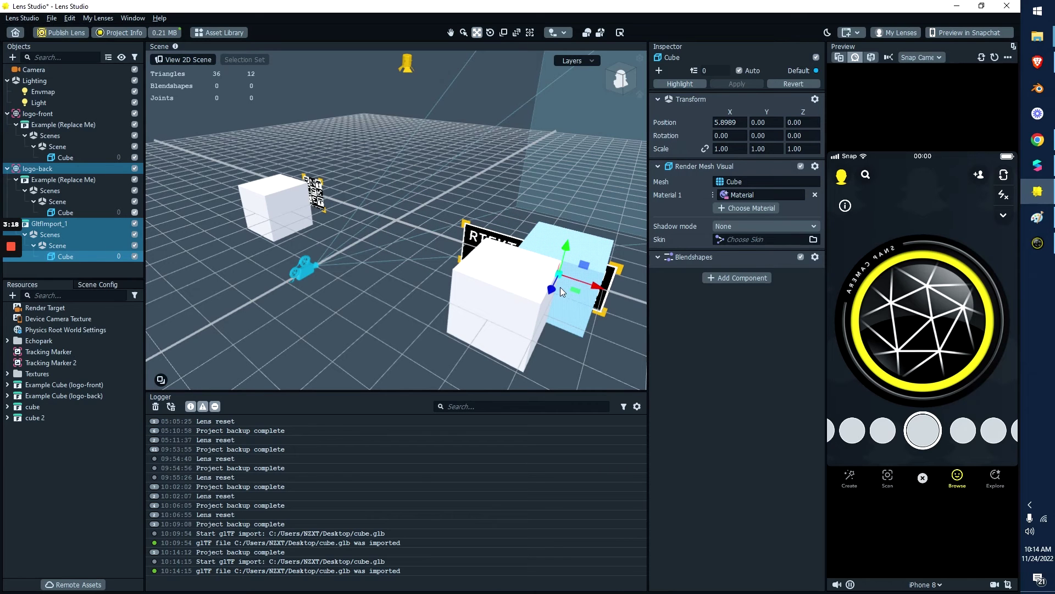
left_click_drag(559, 287, 518, 138)
right_click_drag(453, 223, 473, 241)
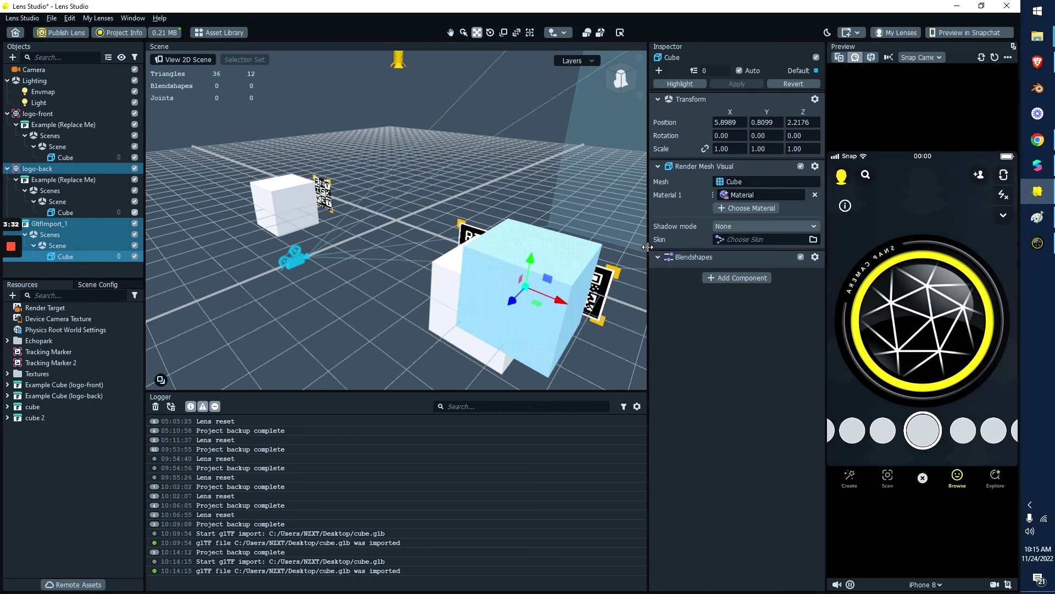
left_click(928, 60)
left_click(925, 71)
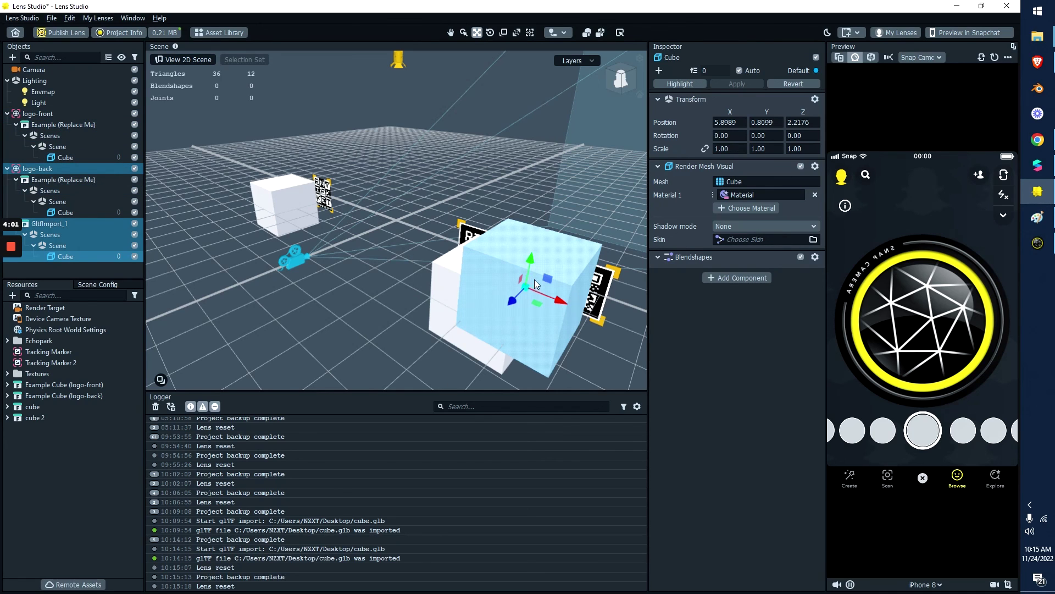
right_click_drag(535, 279, 448, 251)
middle_click_drag(447, 256, 430, 269)
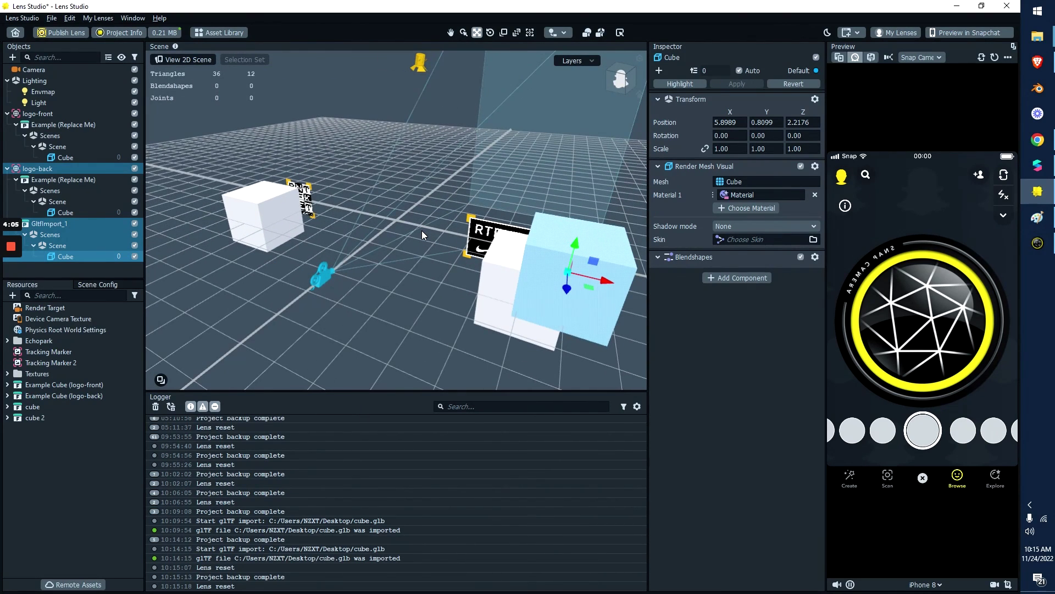